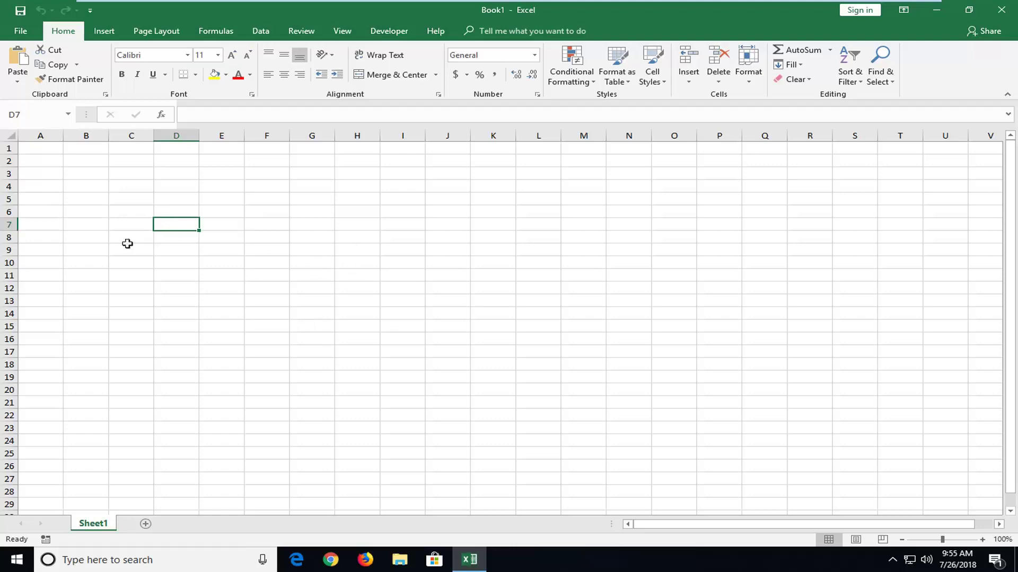
# Open Excel Options on the Save page showing 10-minute AutoRecover and its file location.
pyautogui.click(104, 229)
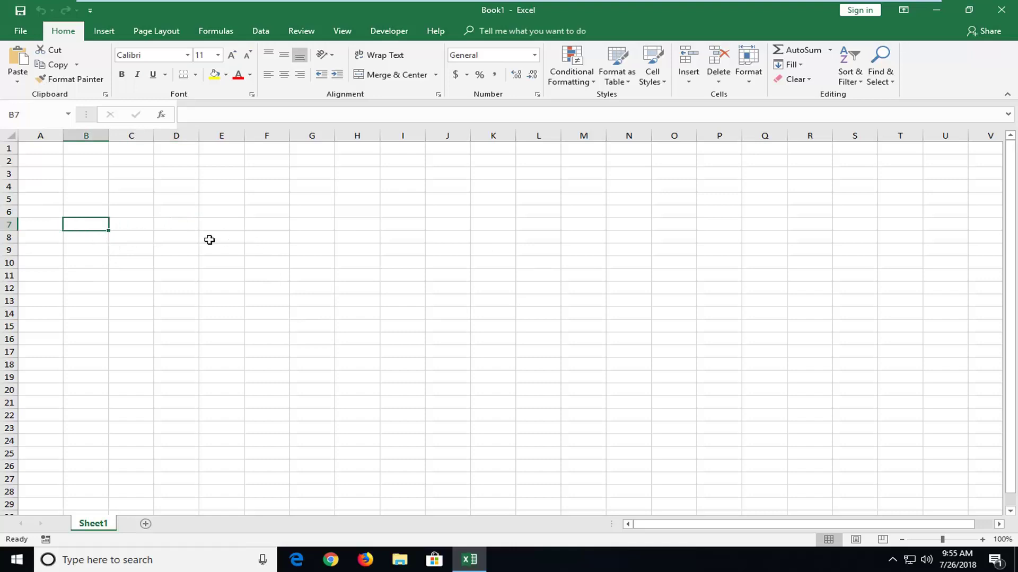
pyautogui.click(22, 32)
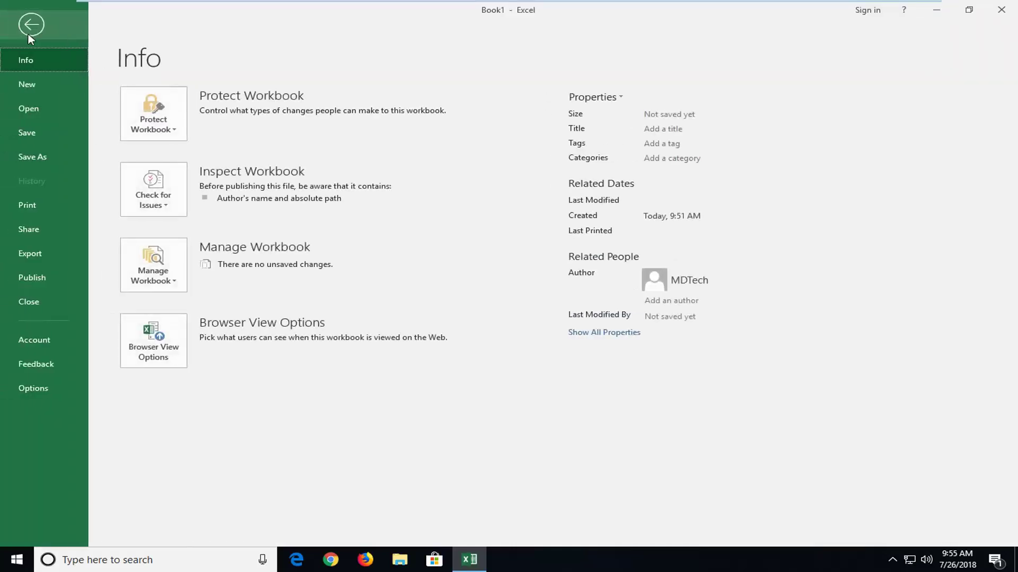
pyautogui.click(22, 389)
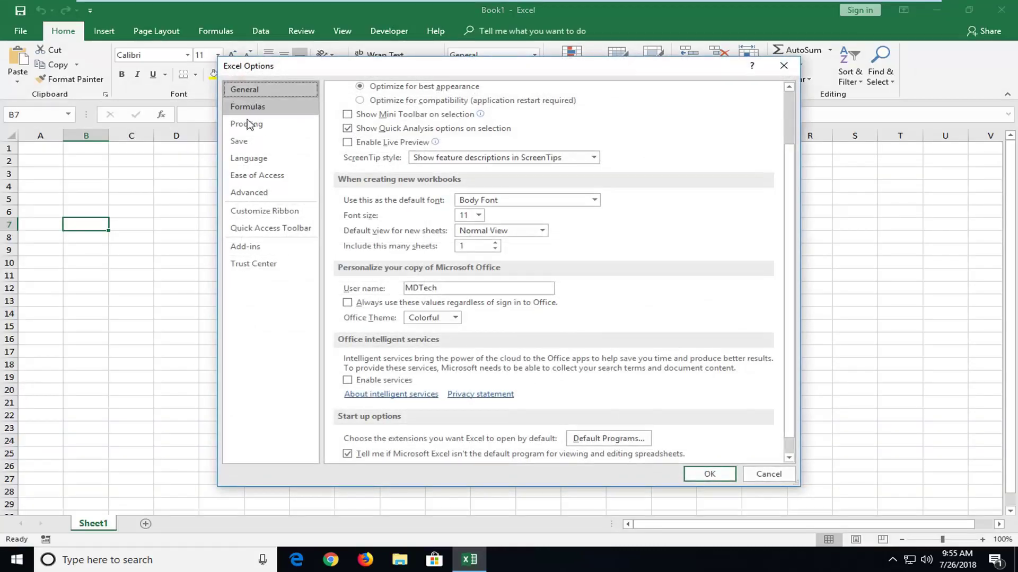
pyautogui.click(240, 146)
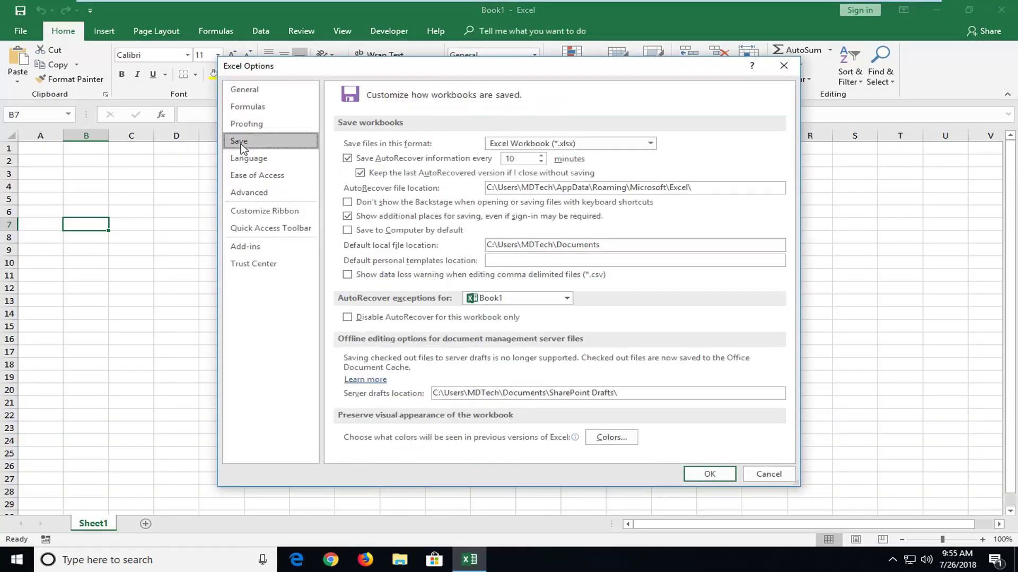
# Search the Start menu for 'computer' to open This PC in File Explorer.
pyautogui.click(9, 566)
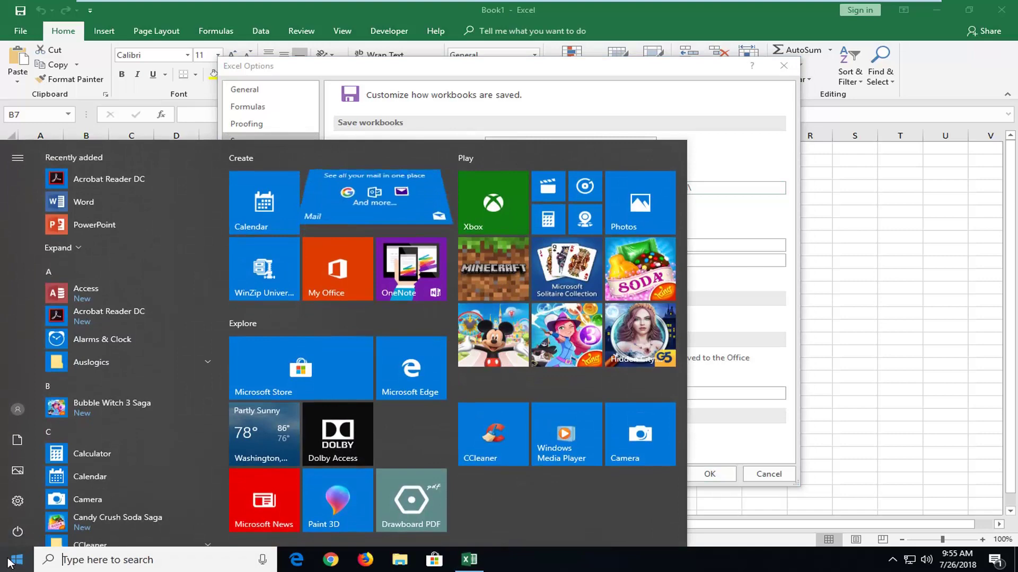
pyautogui.write('computer')
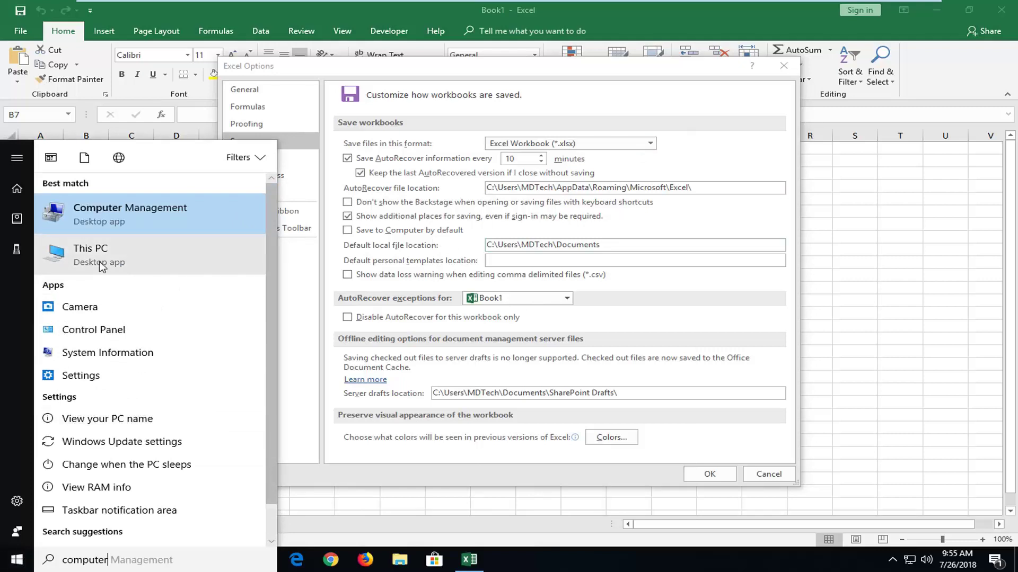
pyautogui.press('Escape')
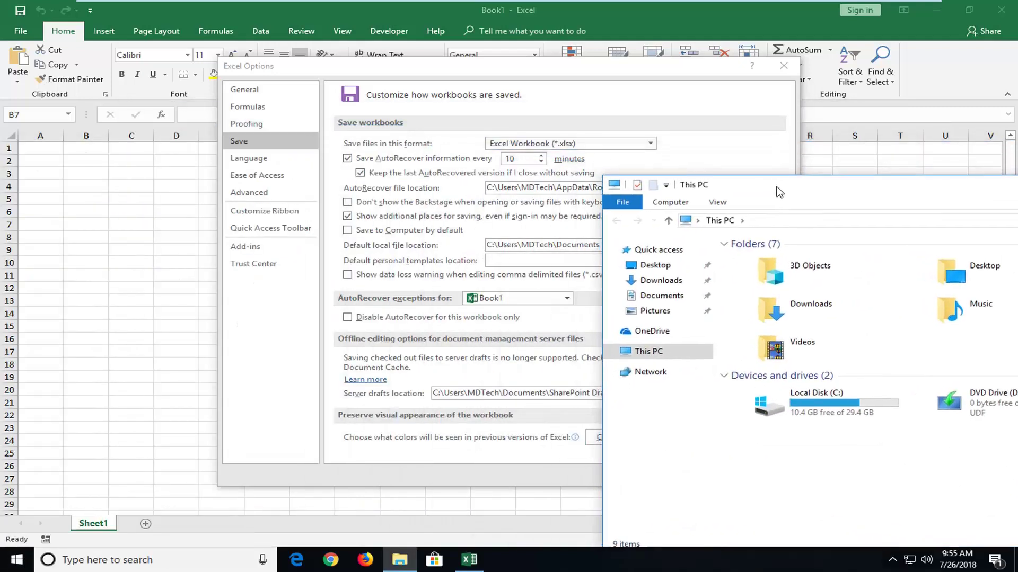
# Browse Local Disk (C:) > Users > the user's profile folder, arranging windows beside Excel Options.
pyautogui.moveTo(448, 66); pyautogui.dragTo(269, 36)
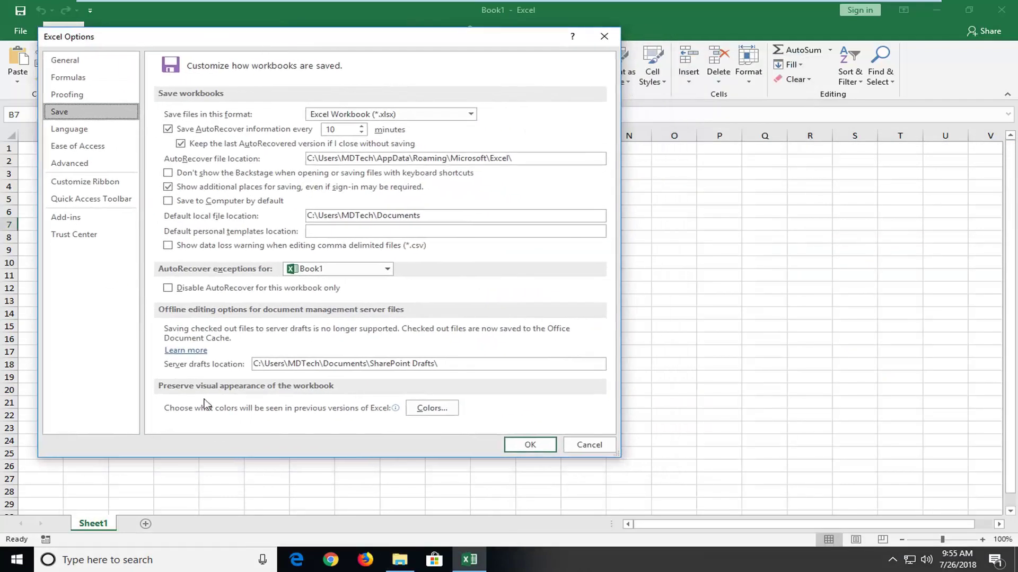
pyautogui.click(399, 560)
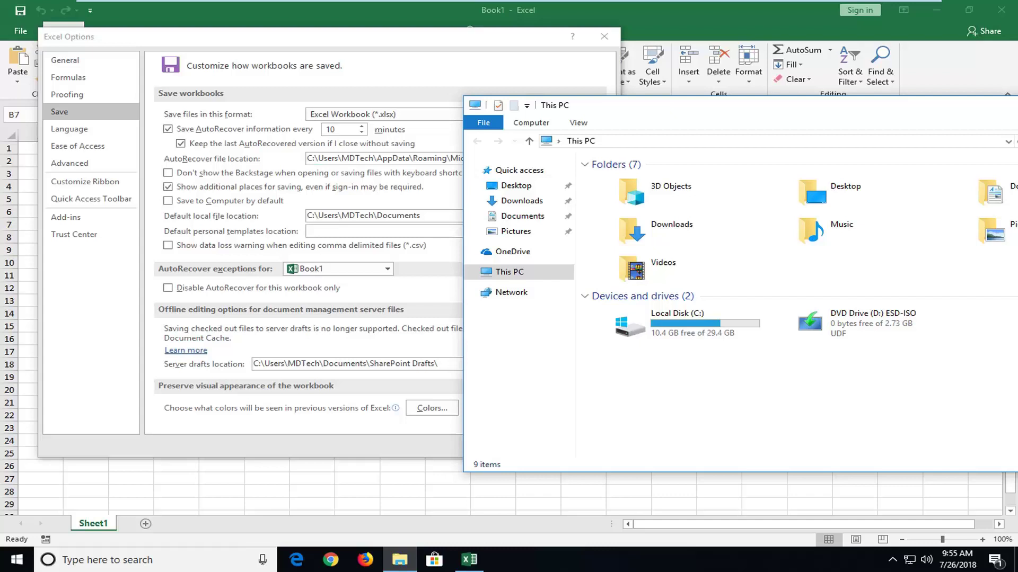
pyautogui.doubleClick(685, 326)
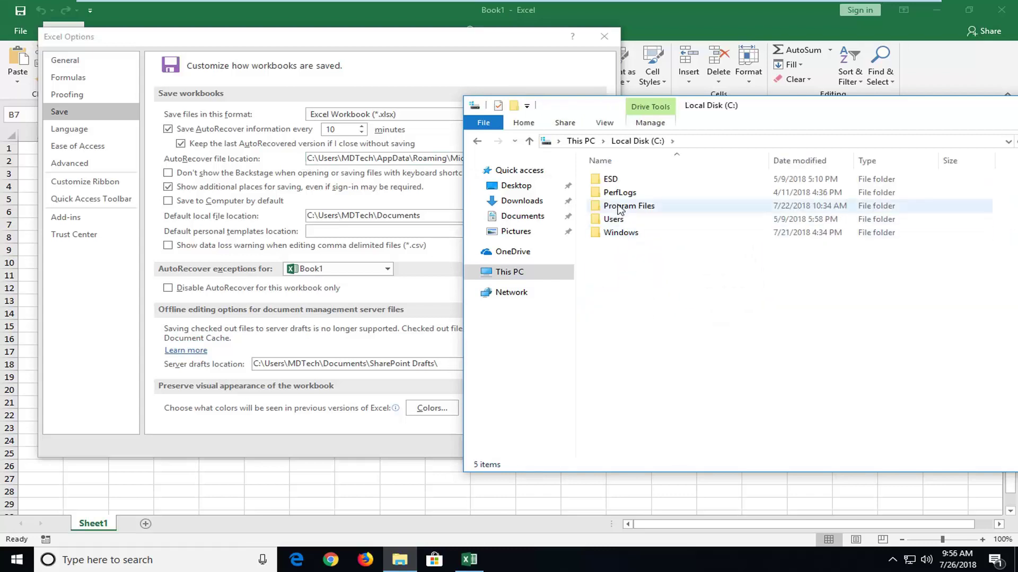
pyautogui.doubleClick(613, 219)
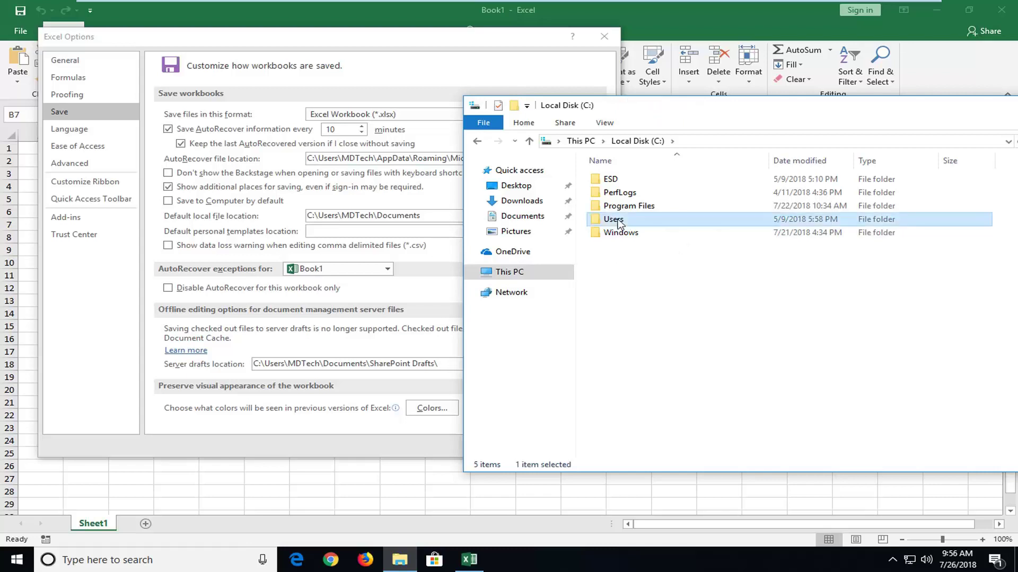
pyautogui.moveTo(623, 103); pyautogui.dragTo(676, 99)
pyautogui.click(648, 177)
pyautogui.doubleClick(689, 180)
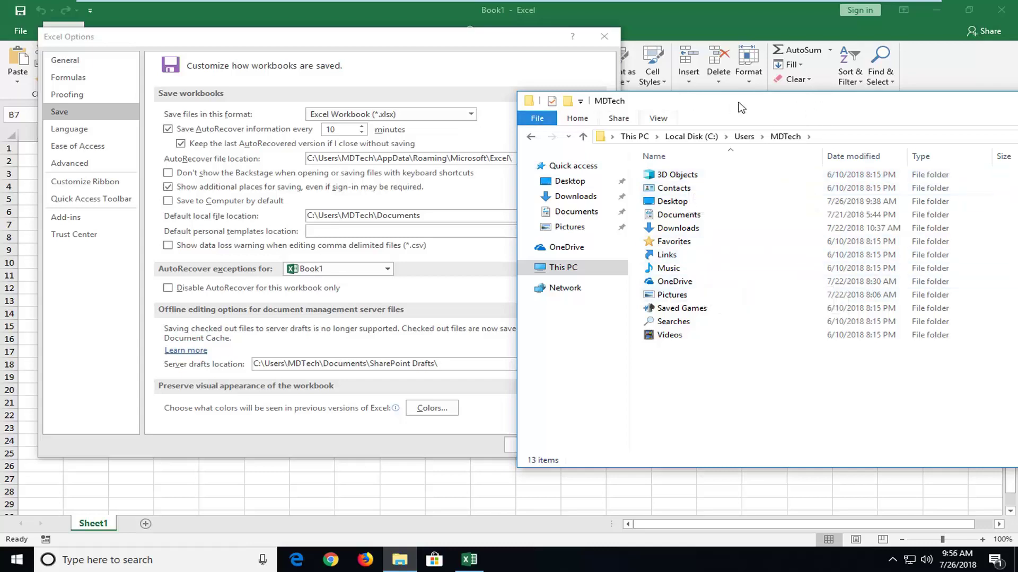
pyautogui.moveTo(743, 105); pyautogui.dragTo(449, 117)
# Enable 'Show hidden files, folders, and drives' in Folder Options so AppData becomes visible.
pyautogui.click(362, 130)
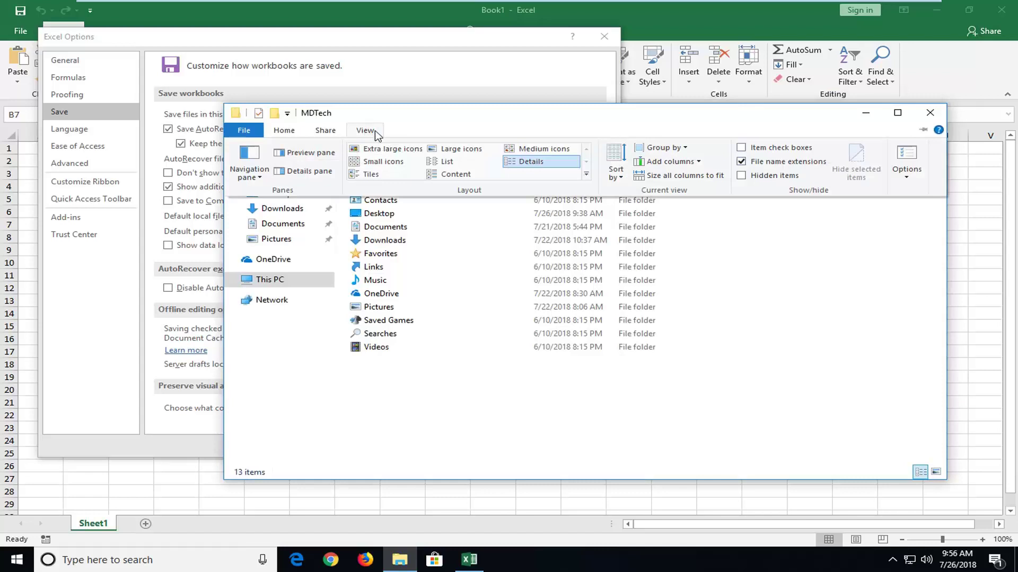
pyautogui.click(907, 159)
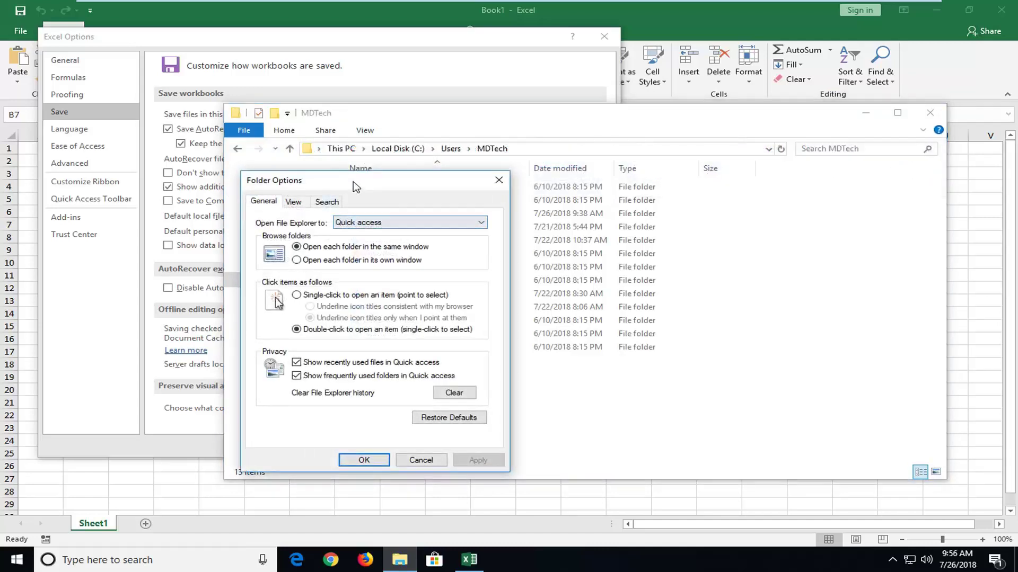
pyautogui.moveTo(353, 181); pyautogui.dragTo(523, 138)
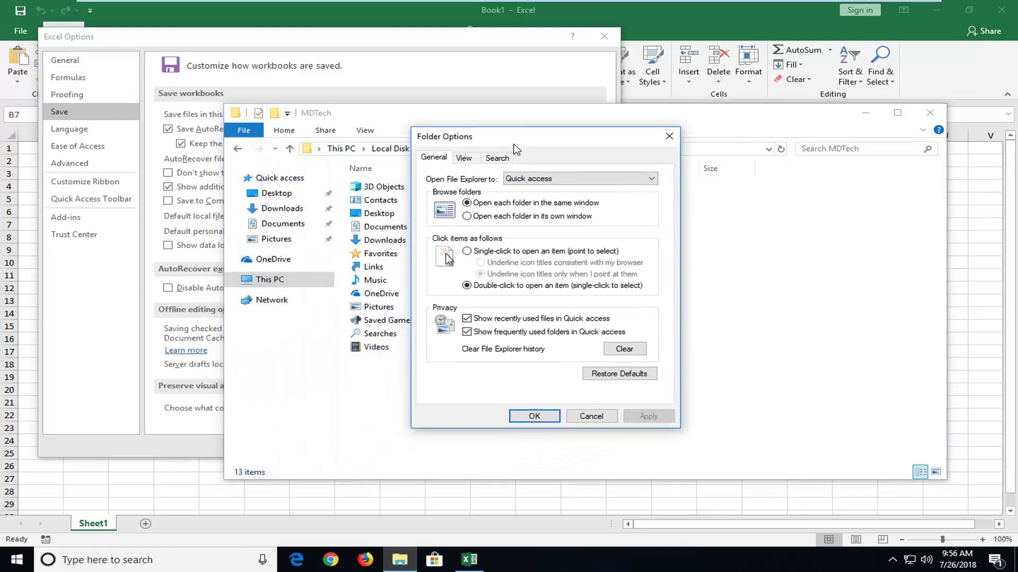
pyautogui.click(464, 159)
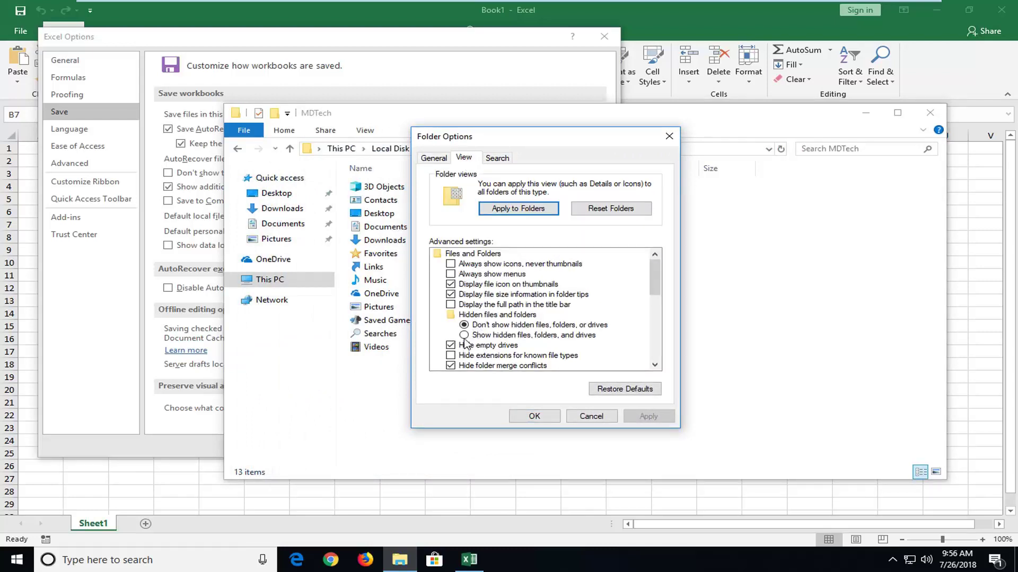
pyautogui.click(465, 336)
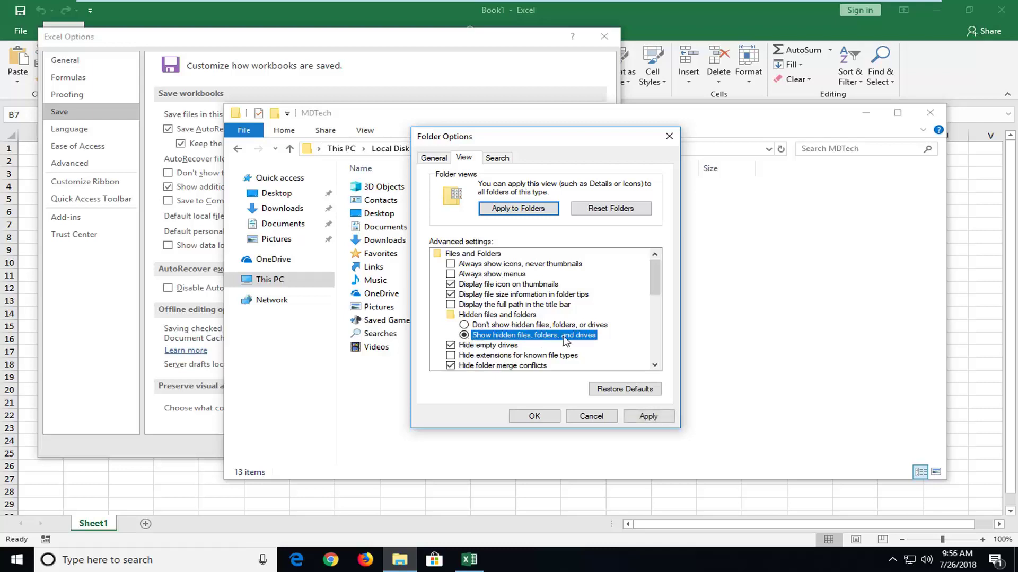
pyautogui.click(629, 417)
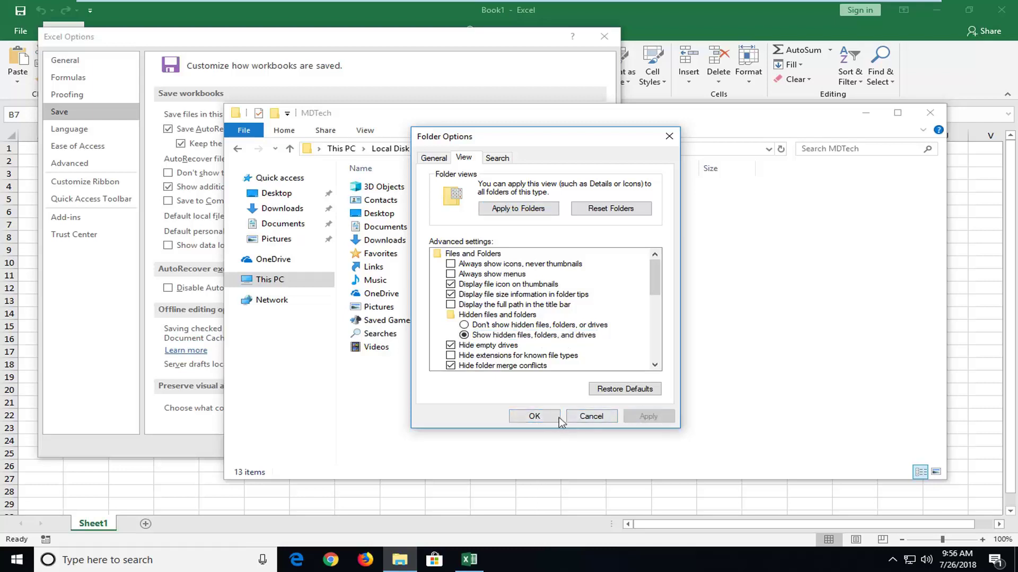
pyautogui.click(531, 416)
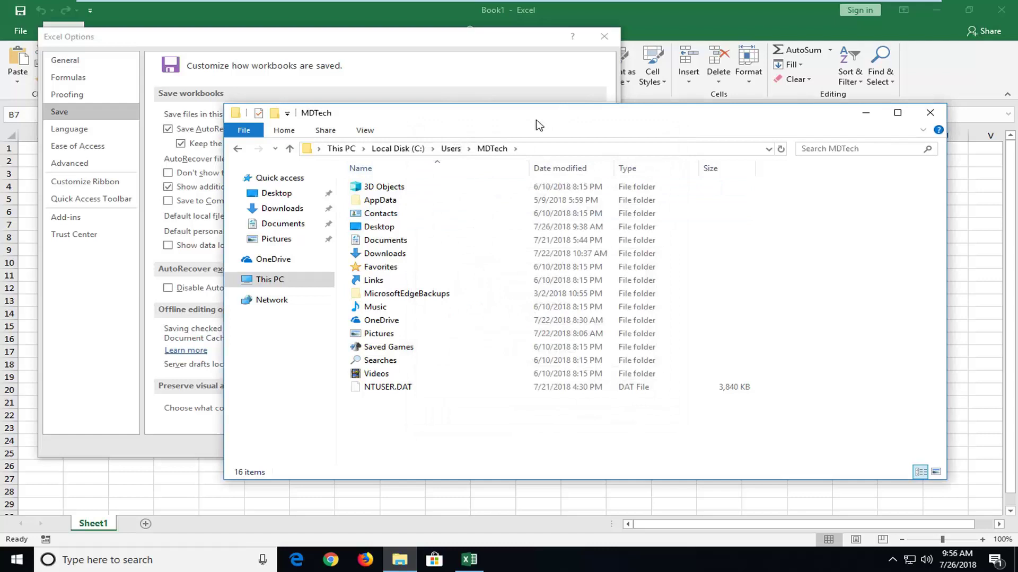
# Navigate from the profile folder into AppData > Roaming > Microsoft > Excel.
pyautogui.moveTo(503, 118); pyautogui.dragTo(736, 110)
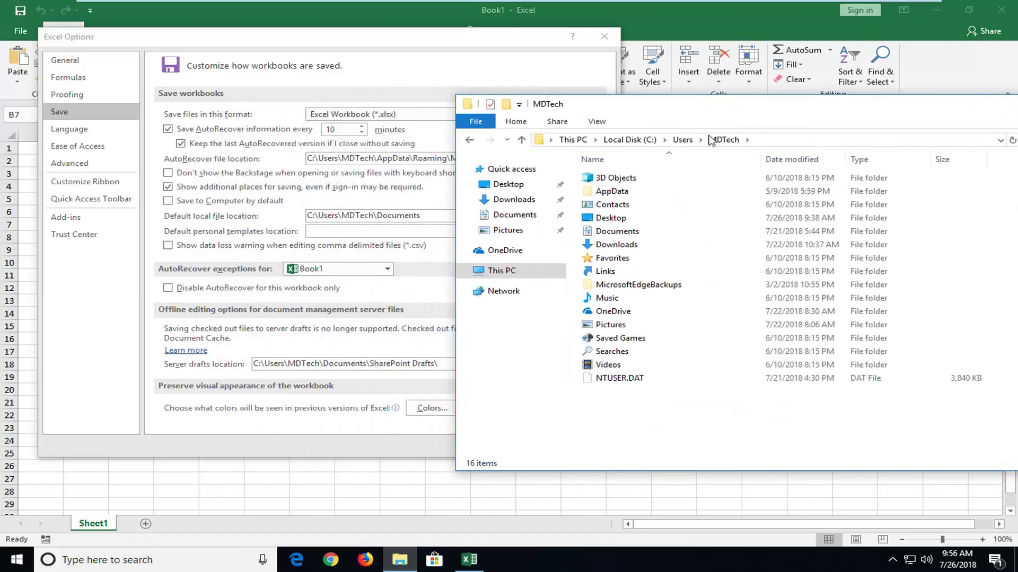
pyautogui.click(601, 191)
pyautogui.moveTo(636, 113); pyautogui.dragTo(686, 107)
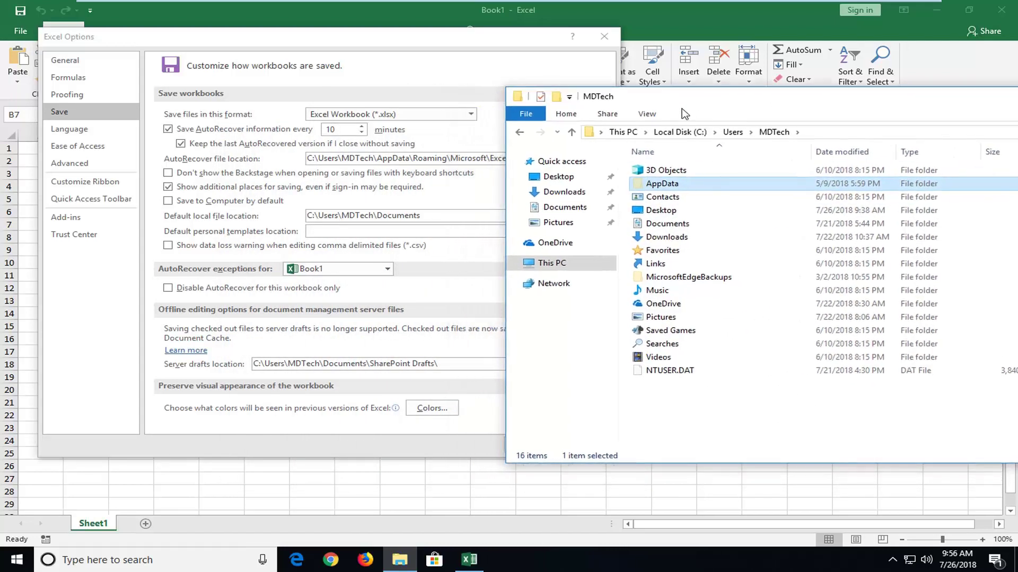
pyautogui.doubleClick(661, 186)
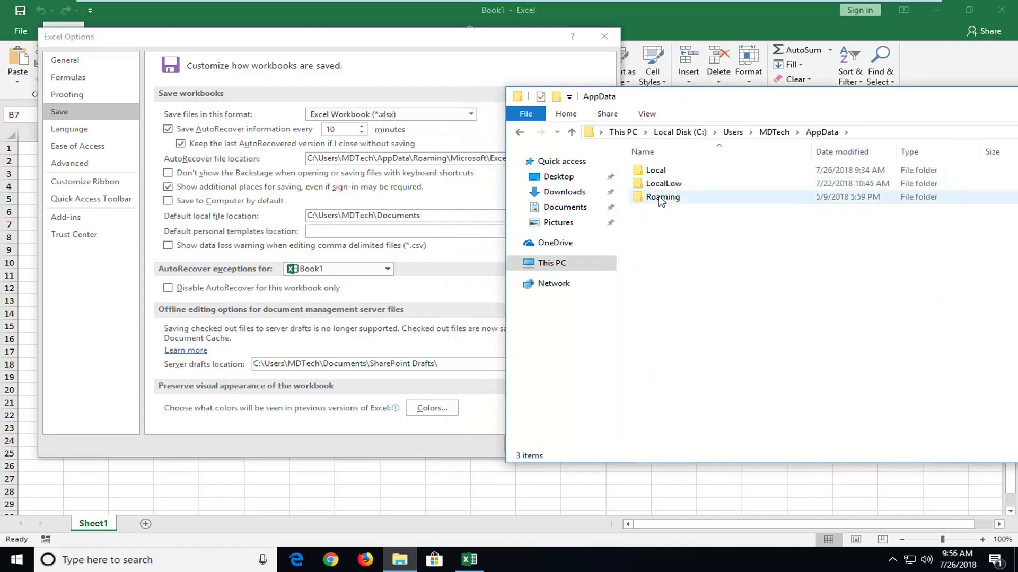
pyautogui.doubleClick(661, 197)
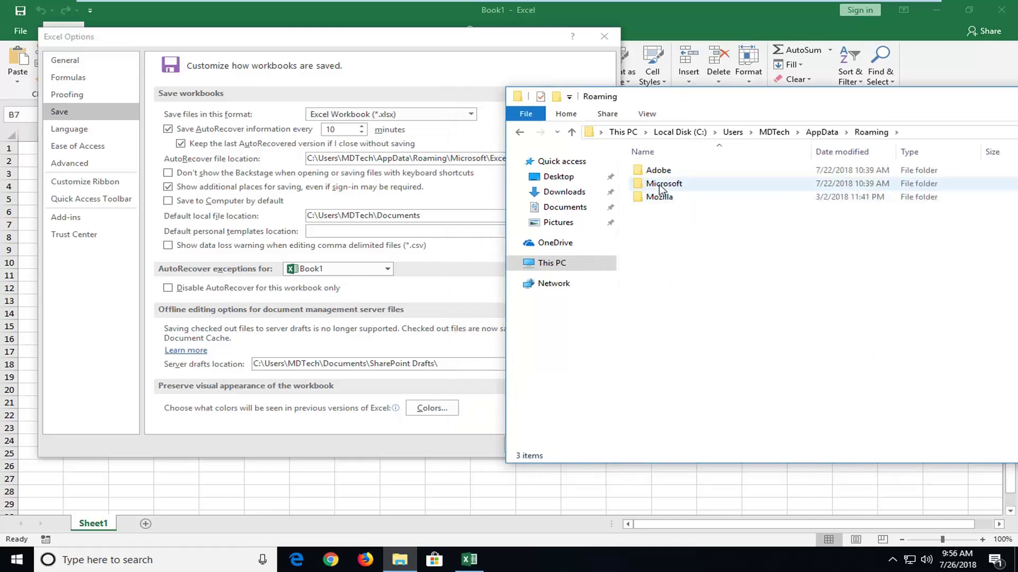
pyautogui.doubleClick(663, 185)
pyautogui.doubleClick(663, 210)
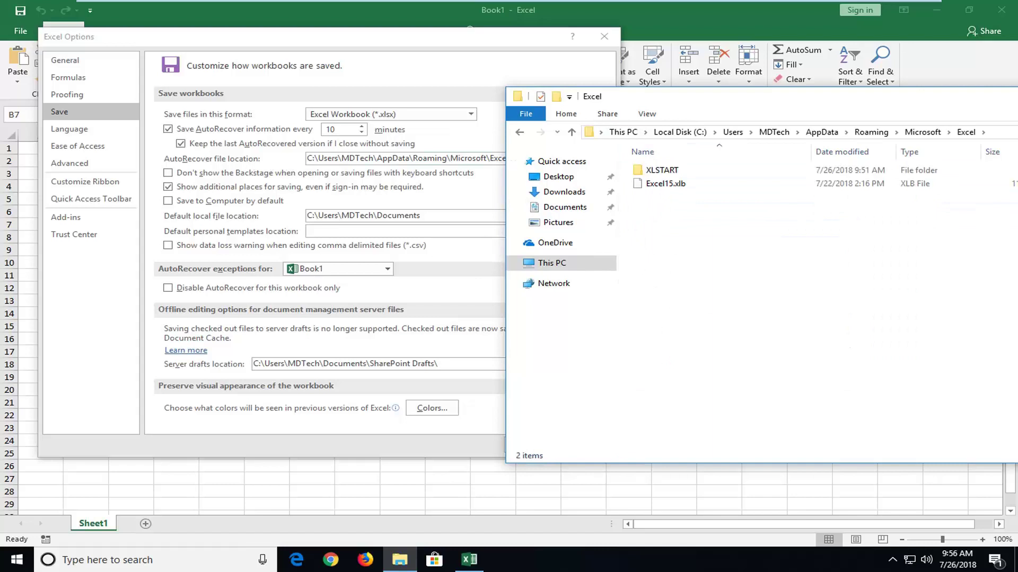
# Check the empty XLSTART folder, then return to the Excel folder and select Excel15.xlb.
pyautogui.moveTo(682, 98)
pyautogui.mouseDown()
pyautogui.moveTo(714, 97)
pyautogui.moveTo(675, 100)
pyautogui.mouseUp()
pyautogui.doubleClick(641, 170)
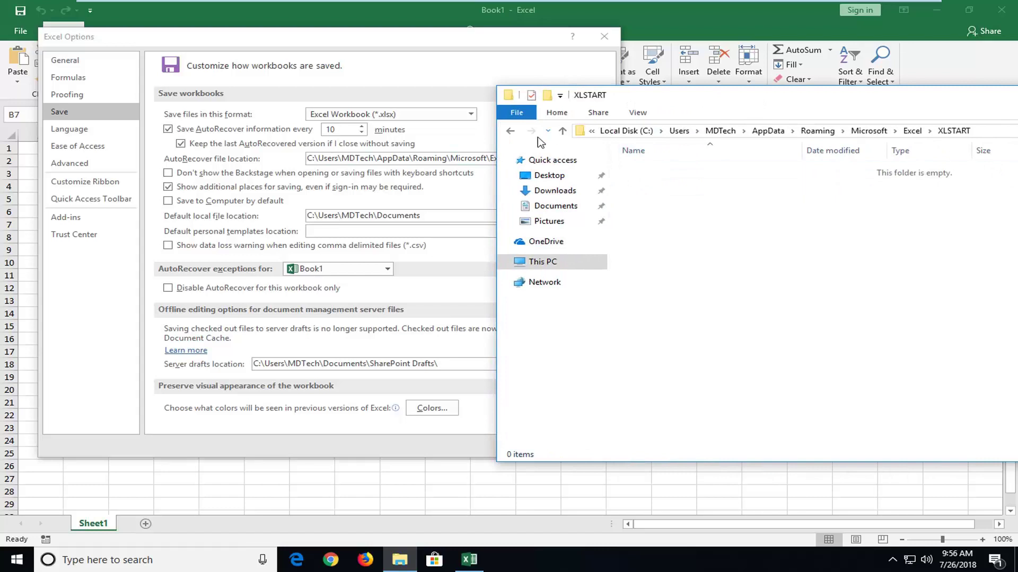
pyautogui.moveTo(717, 101); pyautogui.dragTo(542, 96)
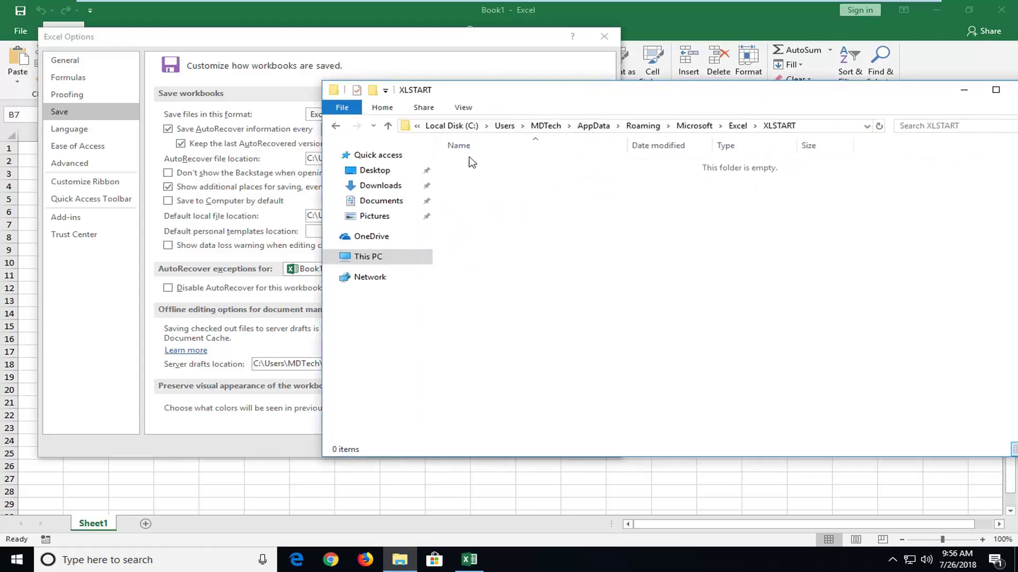
pyautogui.click(337, 126)
pyautogui.click(494, 181)
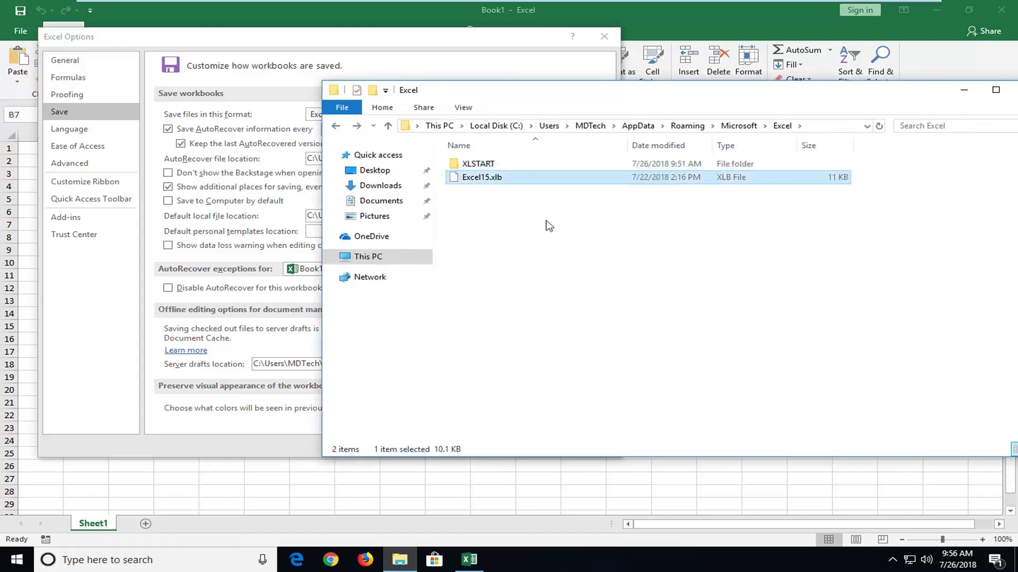
pyautogui.moveTo(742, 99); pyautogui.dragTo(660, 99)
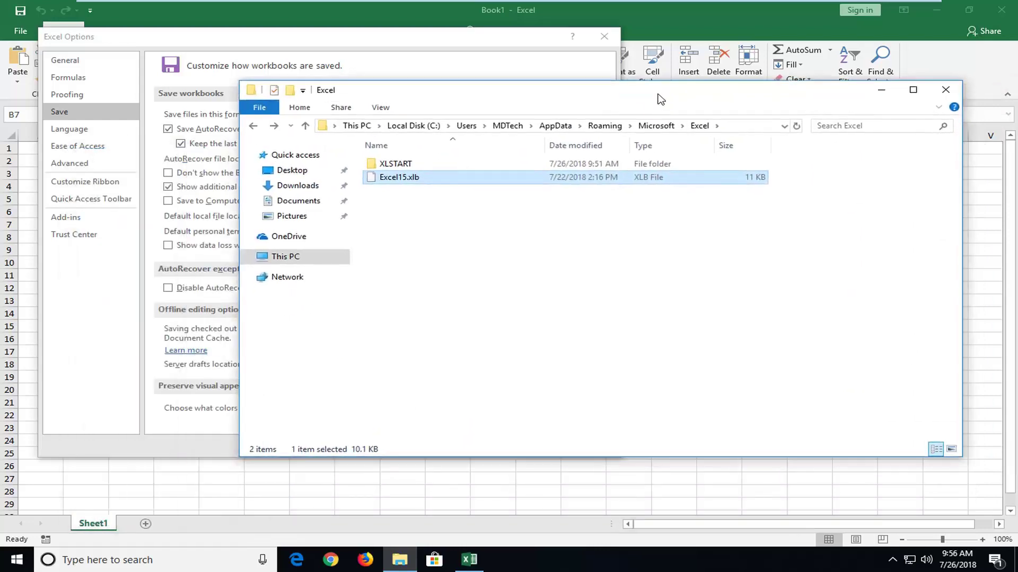
# Close File Explorer and reduce the AutoRecover interval from 10 to 1 minute, confirming it.
pyautogui.click(945, 89)
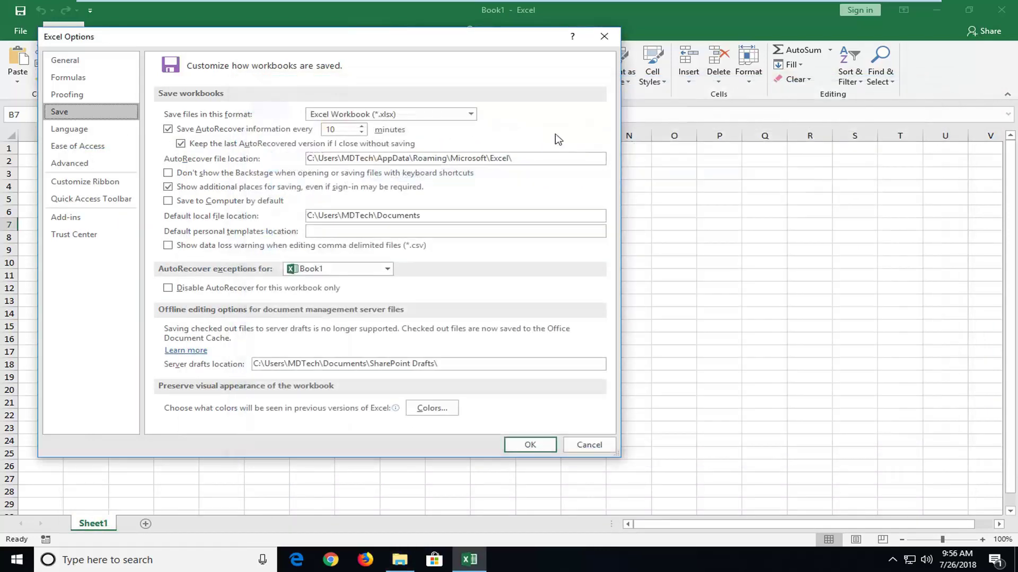
pyautogui.click(362, 133)
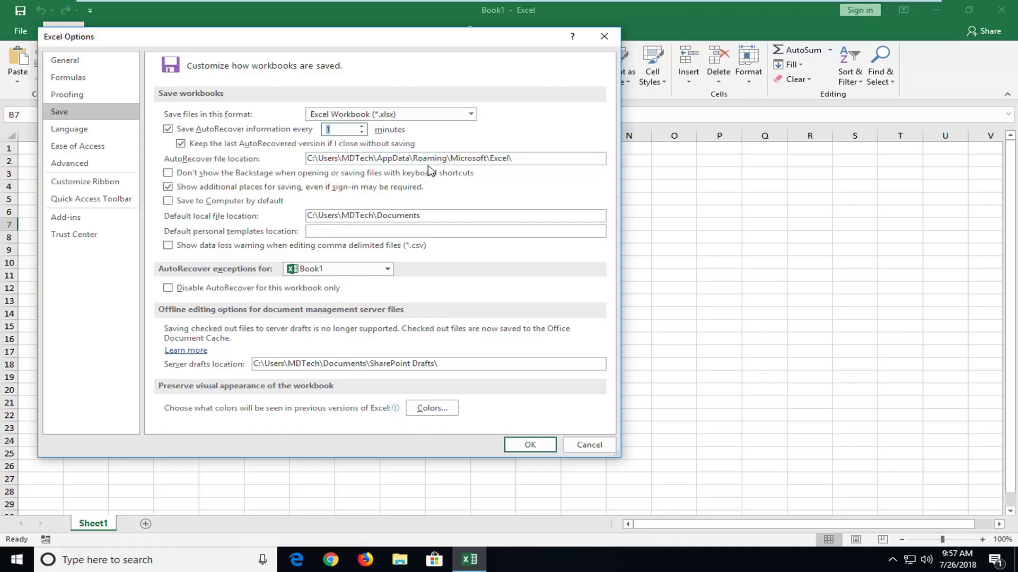
pyautogui.click(530, 445)
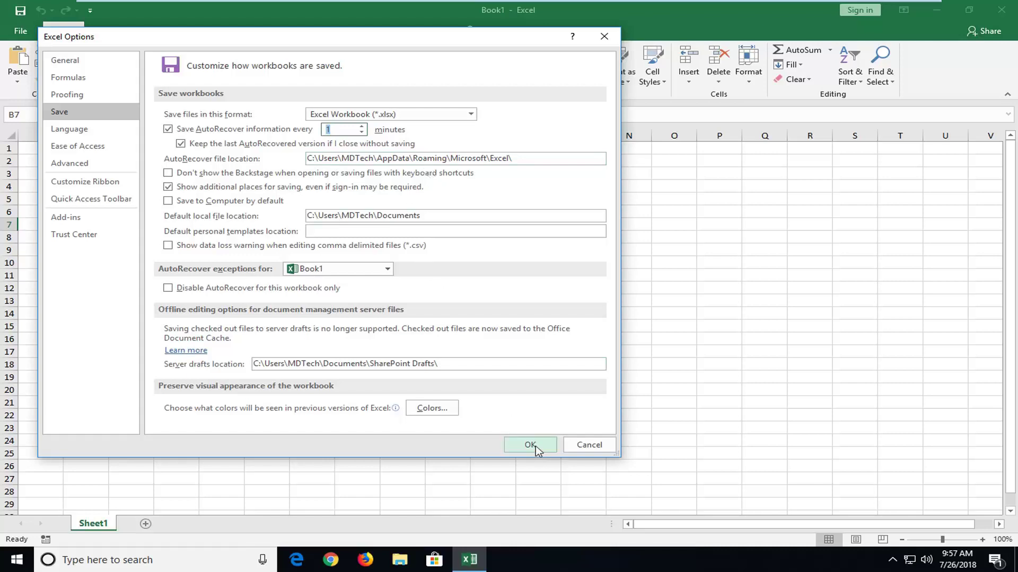